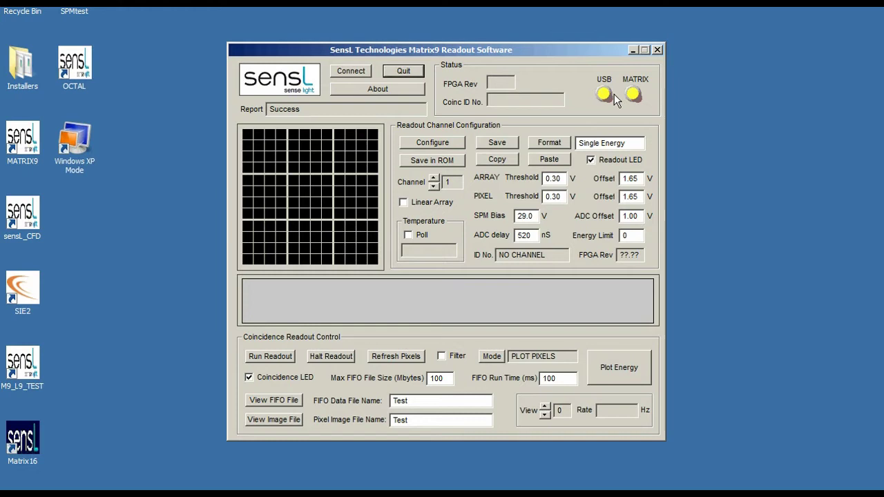
- Connect to the readout hardware and check the coincidence board's ID number and FPGA revision
left_click(356, 72)
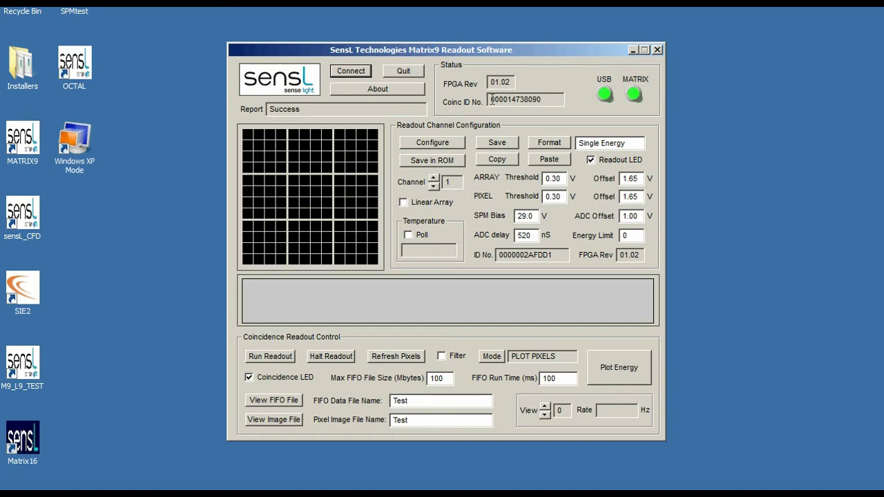
left_click_drag(489, 99, 545, 104)
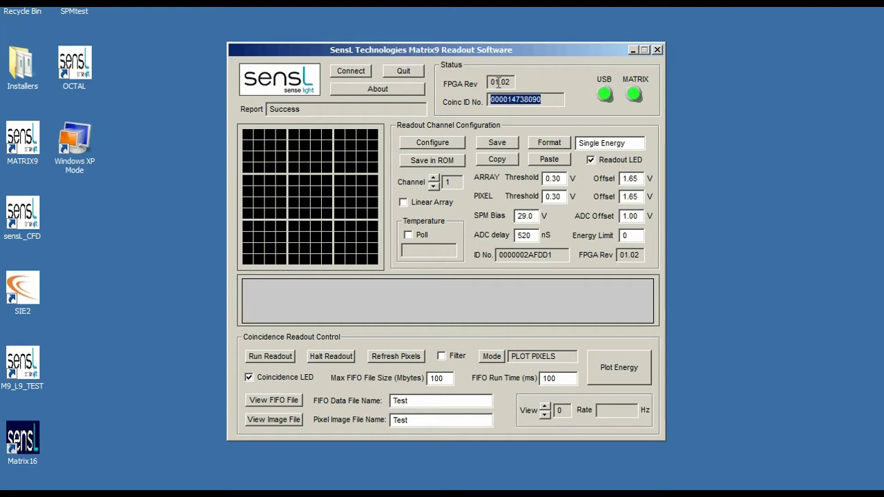
left_click_drag(491, 82, 512, 81)
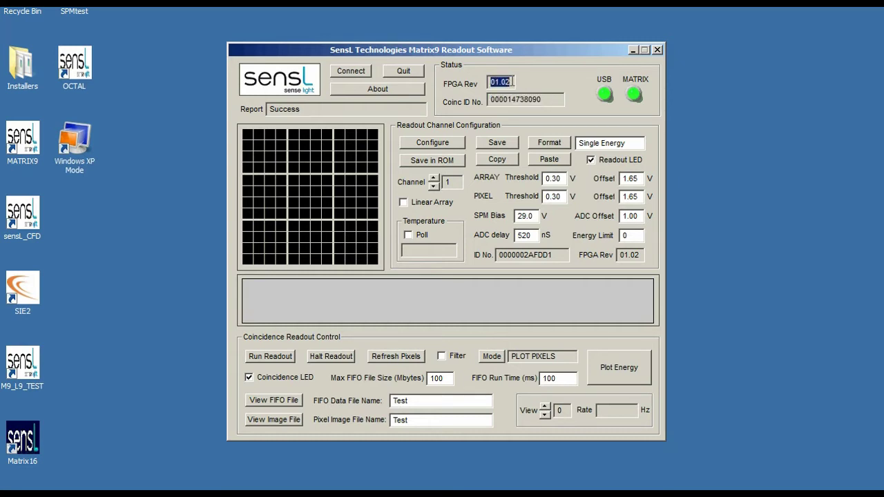
left_click(511, 81)
- Switch the Coincidence LED off and back on twice to test it
left_click(249, 377)
left_click(246, 376)
left_click(248, 377)
left_click(249, 377)
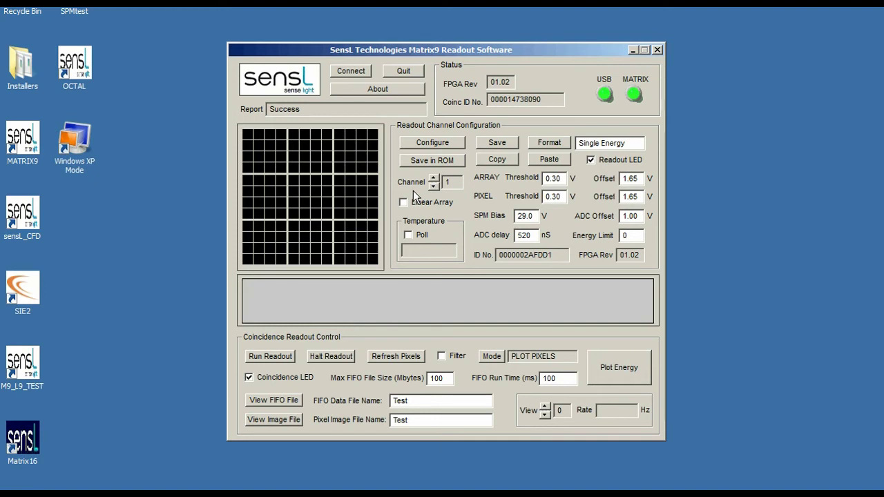
- Select readout channel 0 and check its ID number and FPGA revision
left_click(433, 186)
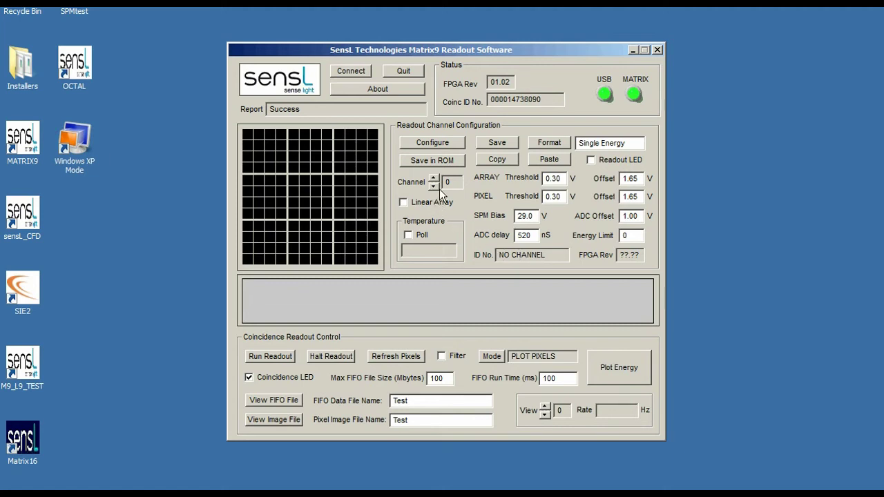
double_click(499, 255)
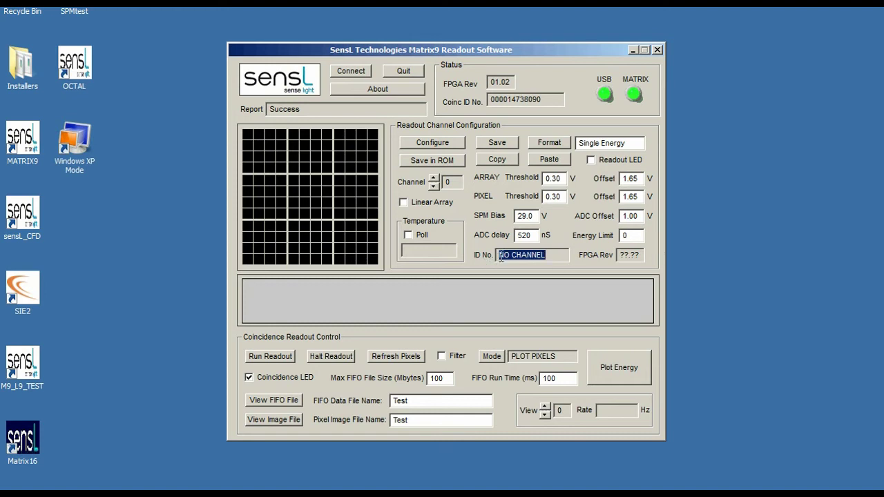
left_click_drag(617, 255, 640, 255)
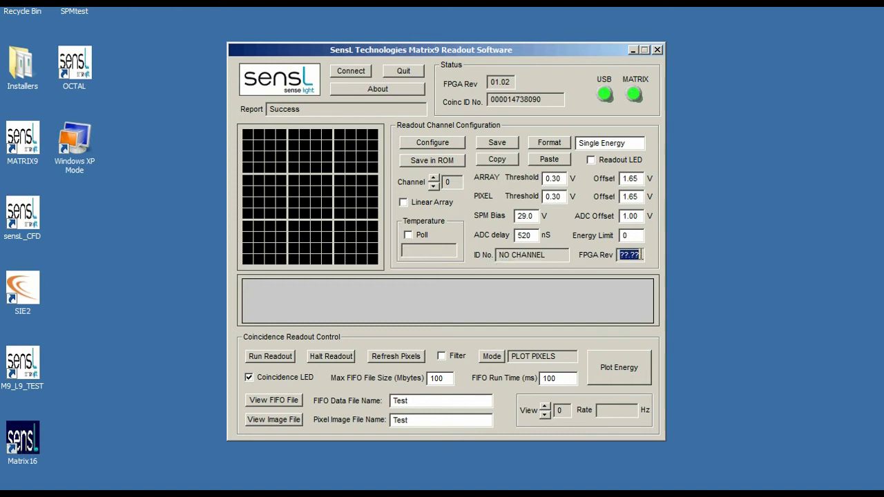
- Select readout channel 1 and check its board ID number and FPGA revision
left_click(434, 178)
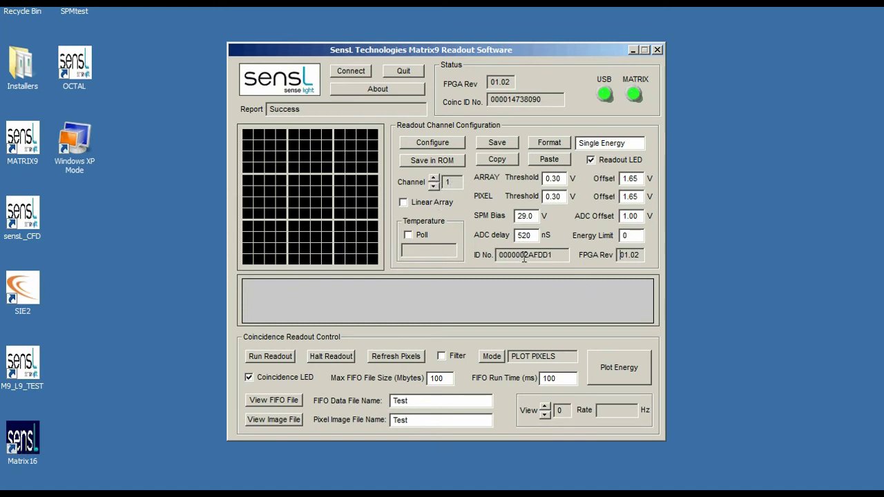
left_click_drag(553, 255, 498, 257)
left_click(498, 256)
left_click_drag(551, 255, 499, 255)
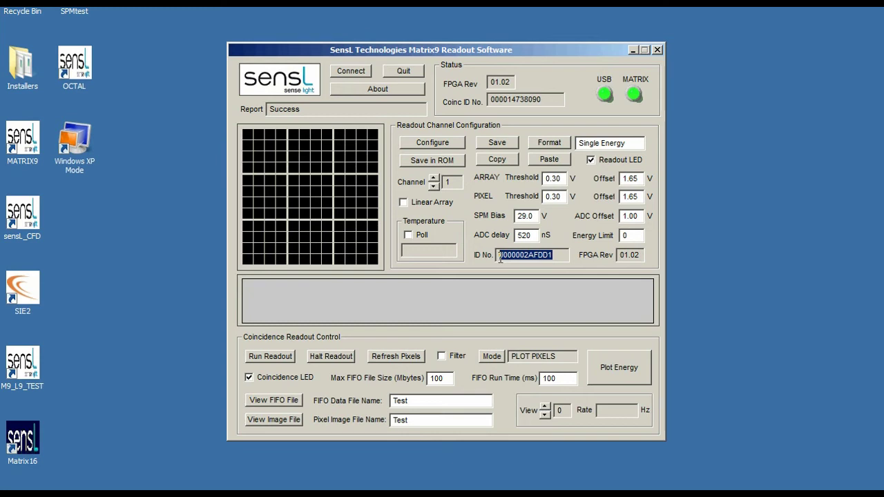
left_click_drag(618, 255, 642, 255)
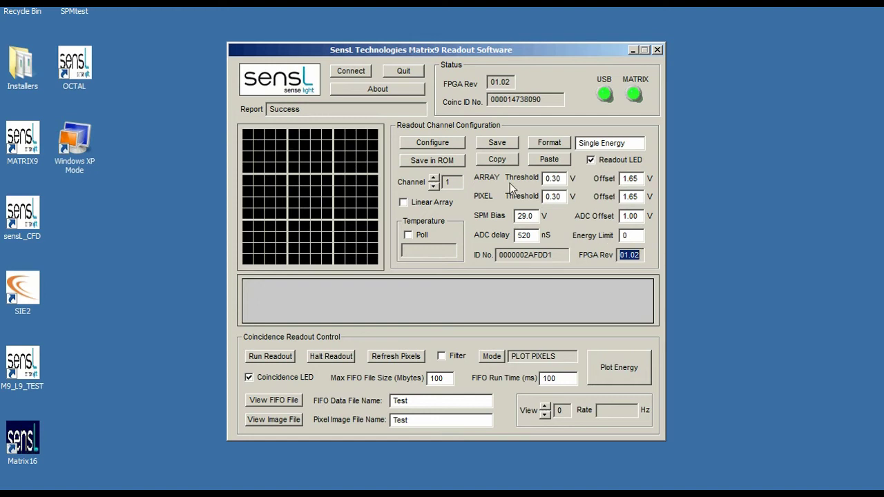
- Select readout channel 2 and check its ID number and FPGA revision
left_click(434, 178)
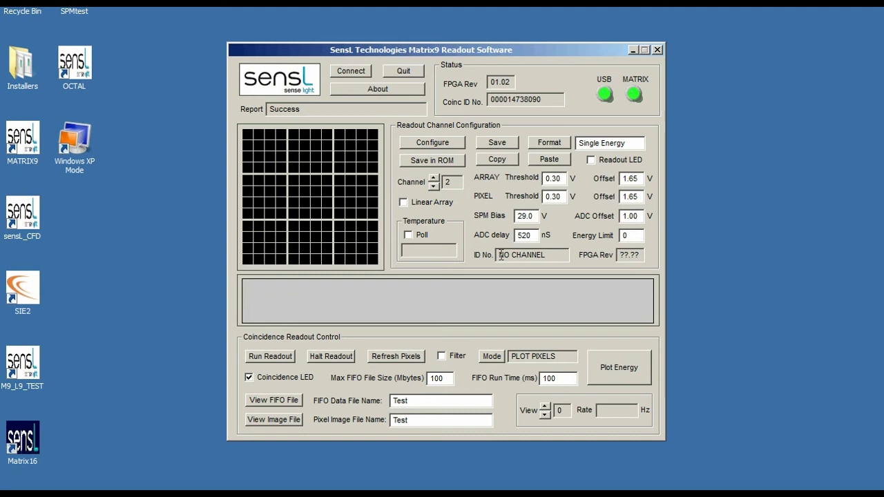
left_click_drag(501, 255, 549, 258)
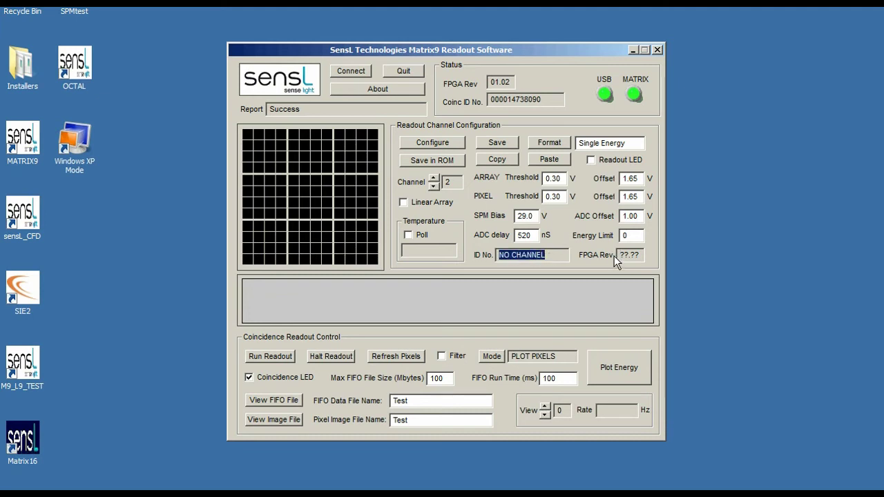
left_click_drag(616, 255, 643, 255)
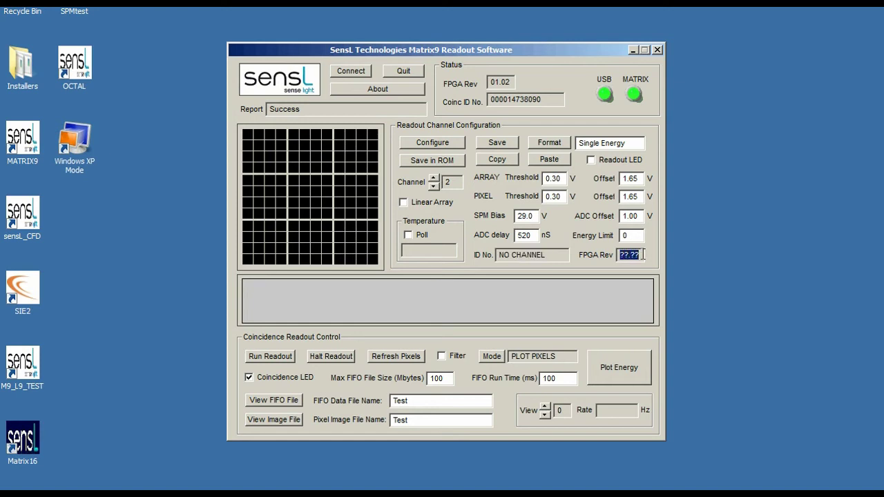
- Go back to readout channel 1 and check its ID number and FPGA revision again
left_click(432, 185)
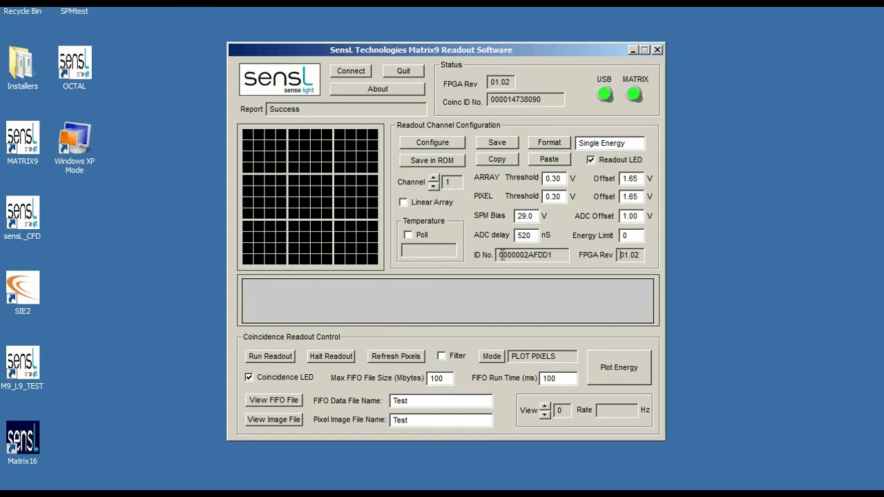
left_click_drag(499, 254, 557, 255)
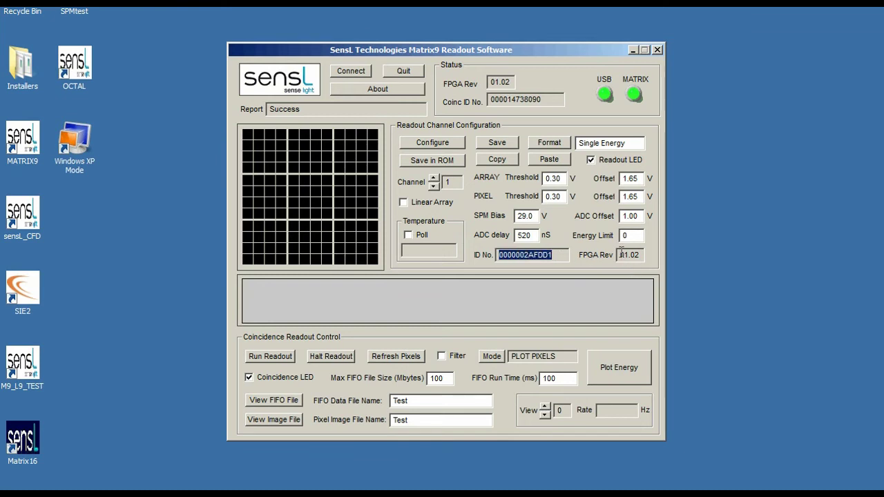
left_click_drag(620, 254, 647, 255)
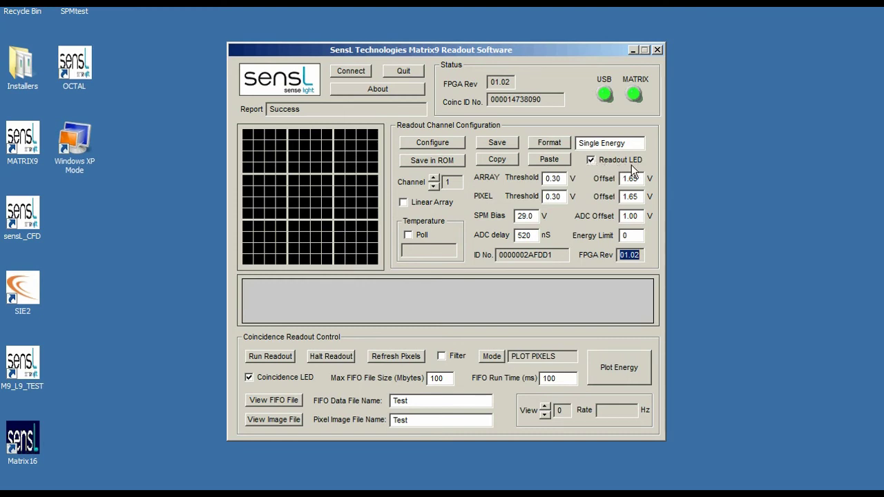
- Save channel 1's settings with the Readout LED enabled and configure the readout board with them
left_click(594, 162)
left_click(595, 162)
left_click(499, 144)
left_click(441, 144)
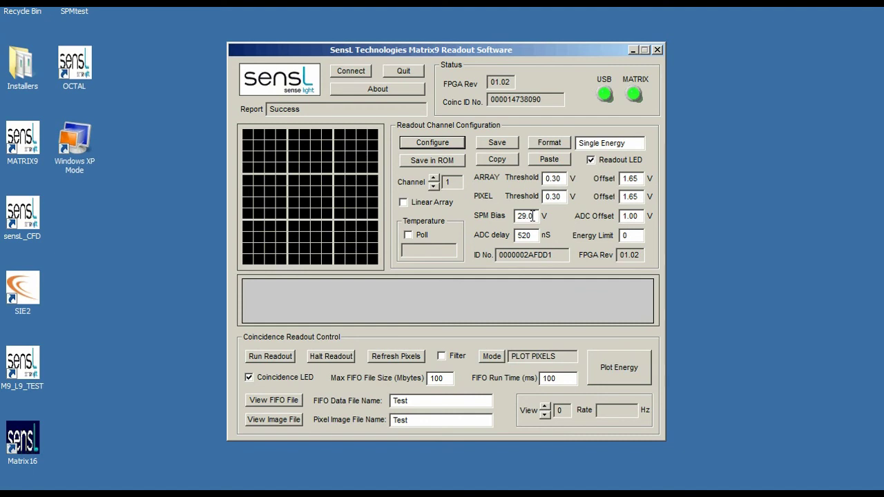
left_click(507, 139)
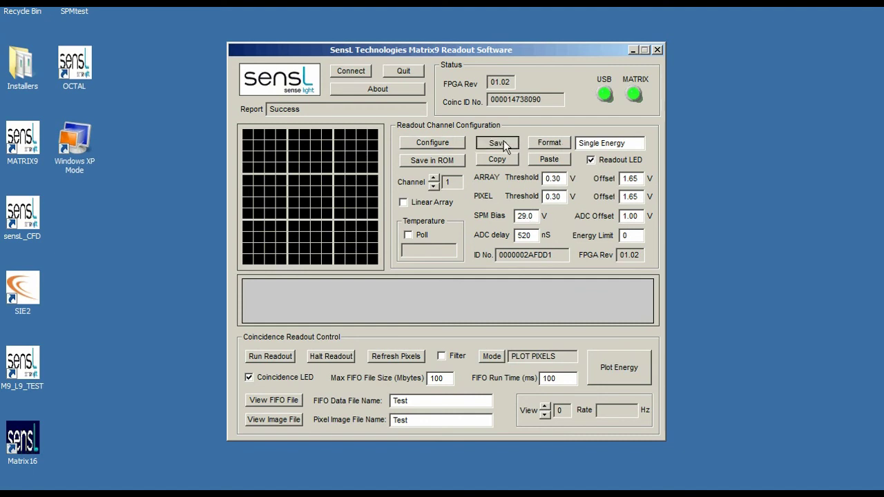
left_click(441, 144)
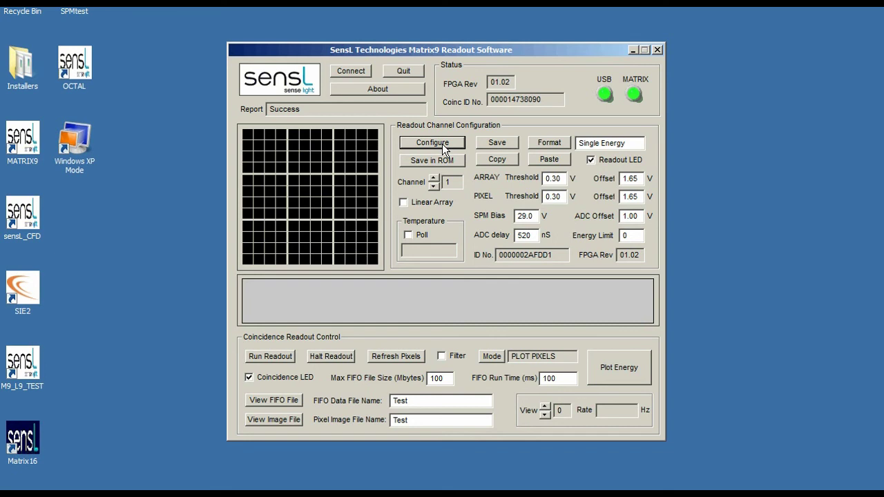
- Turn channel 1's Readout LED off and on again, saving and configuring the board for each state
left_click(590, 160)
left_click(497, 150)
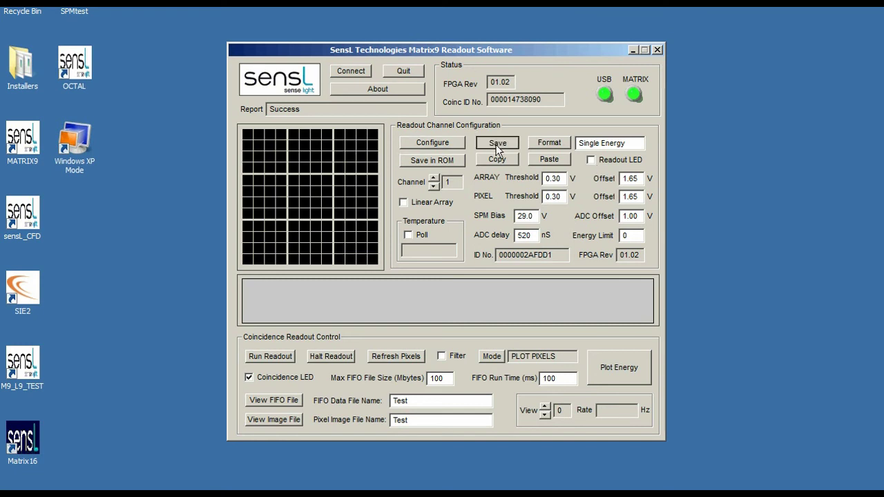
left_click(435, 141)
left_click(591, 161)
left_click(438, 142)
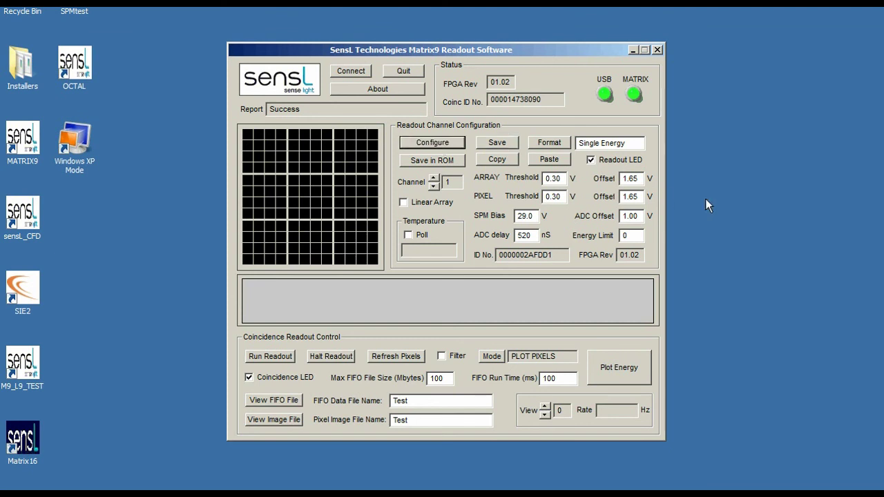
- Cycle channel 1's Readout LED off and on two more times, saving and configuring after each change
left_click(590, 160)
left_click(497, 143)
left_click(591, 159)
left_click(484, 141)
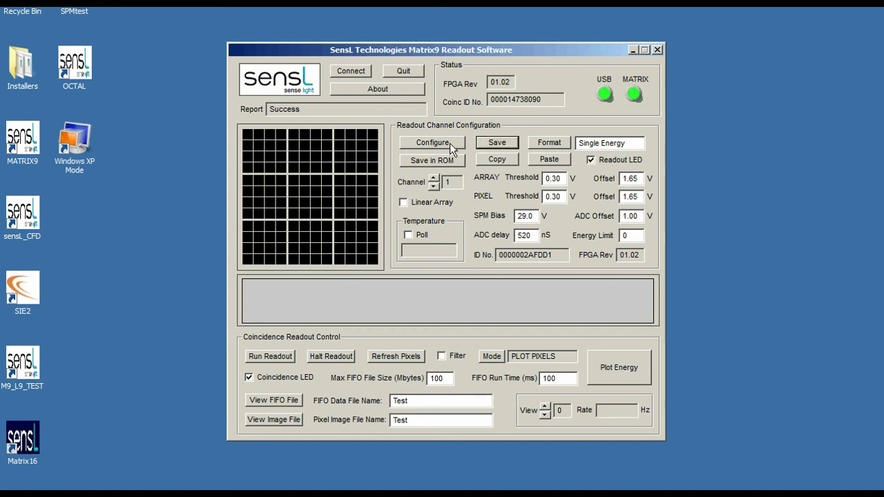
left_click(590, 160)
left_click(511, 142)
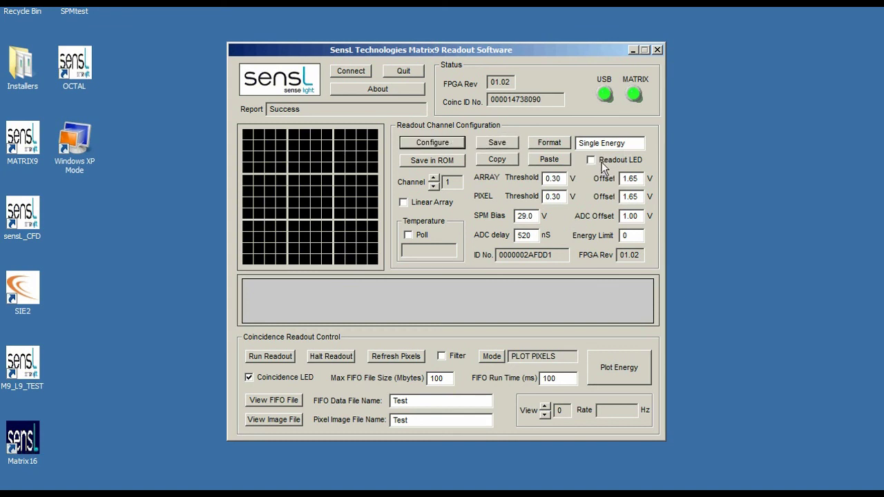
left_click(590, 160)
left_click(494, 143)
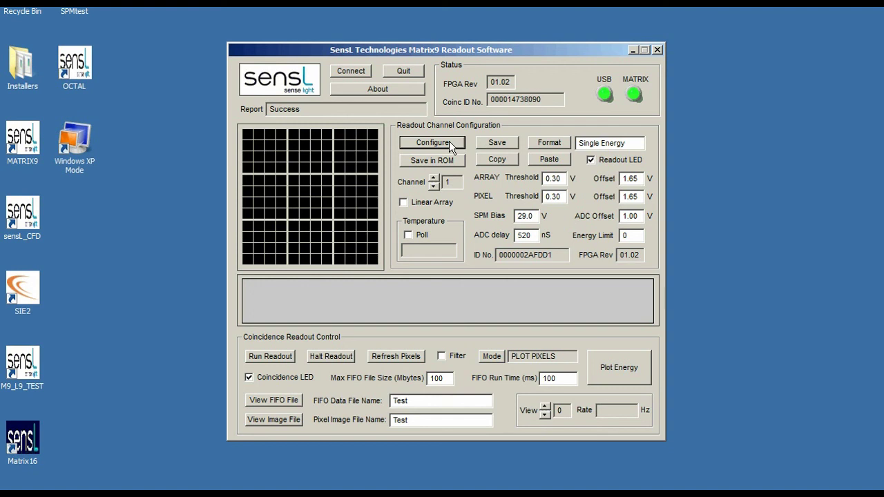